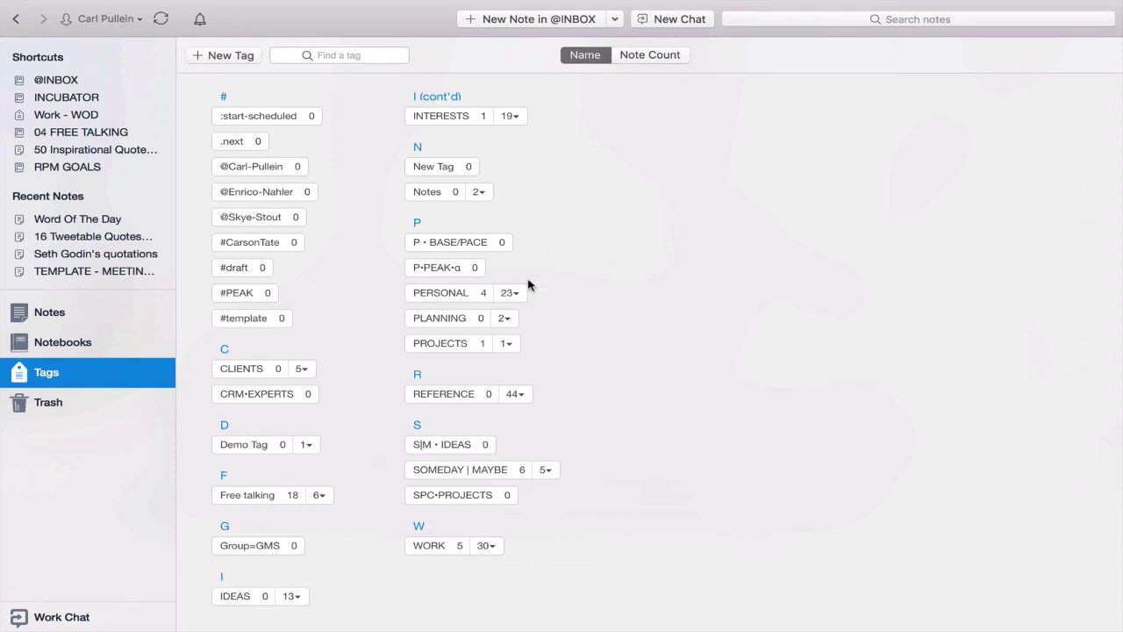
Expand and collapse the CLIENTS and Demo Tag parent tags to view their sub-tags.
left_click(302, 370)
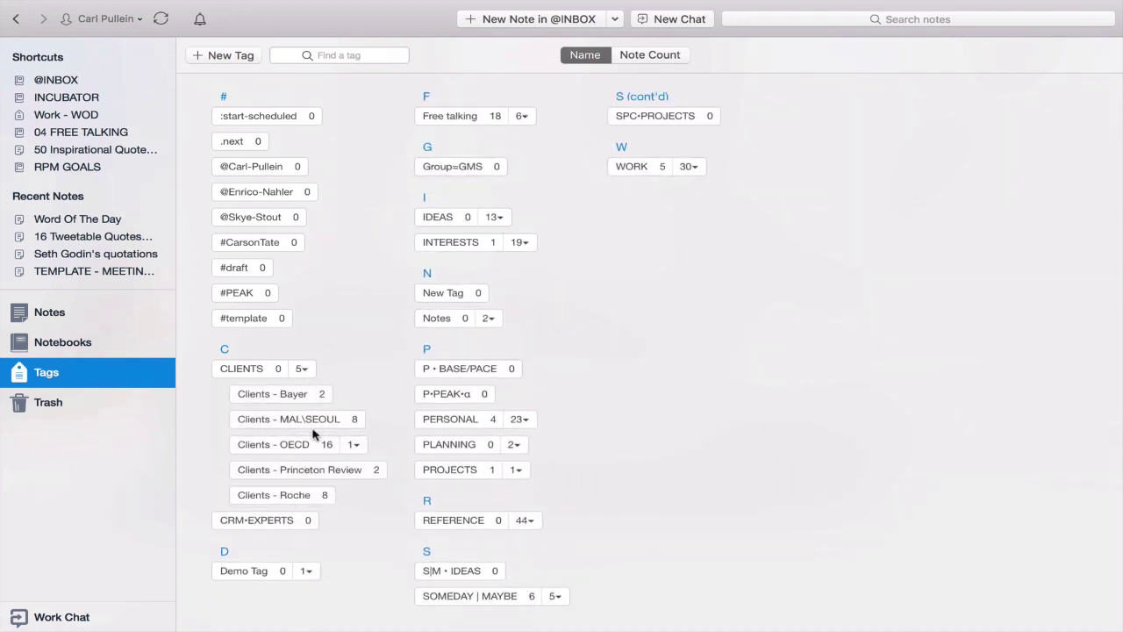
left_click(302, 370)
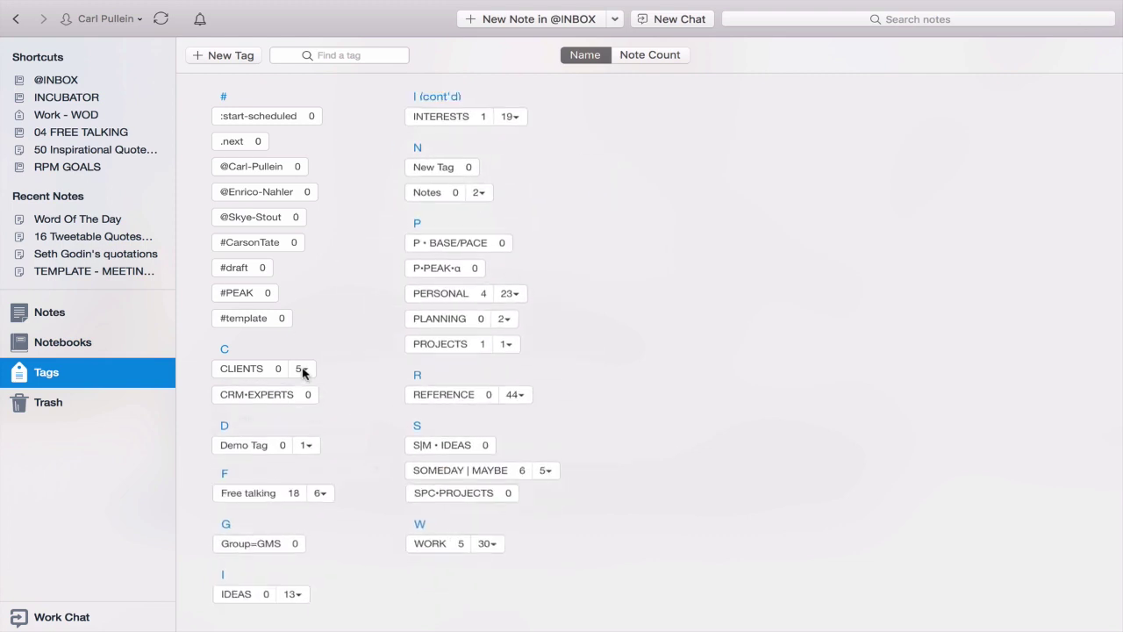
left_click(306, 444)
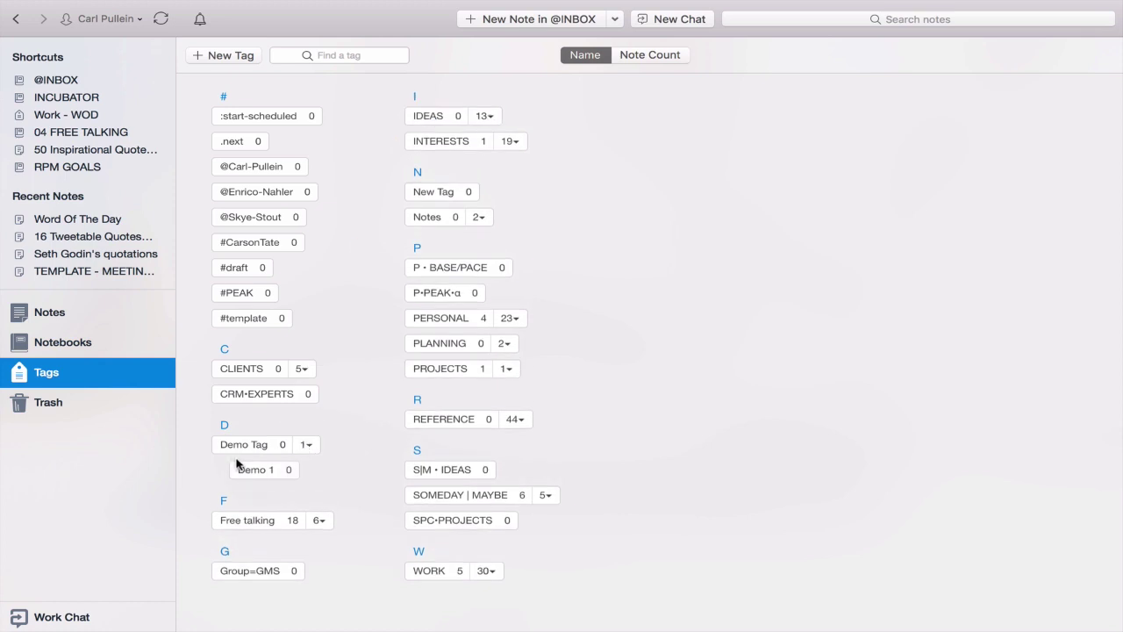
left_click(312, 443)
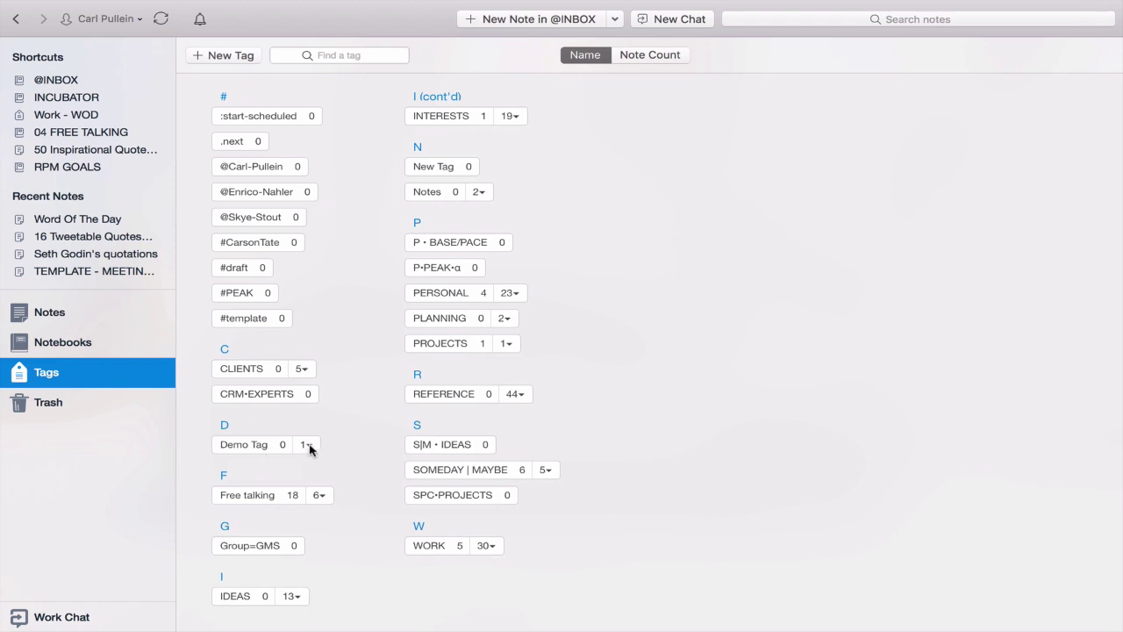
left_click(308, 446)
left_click(309, 446)
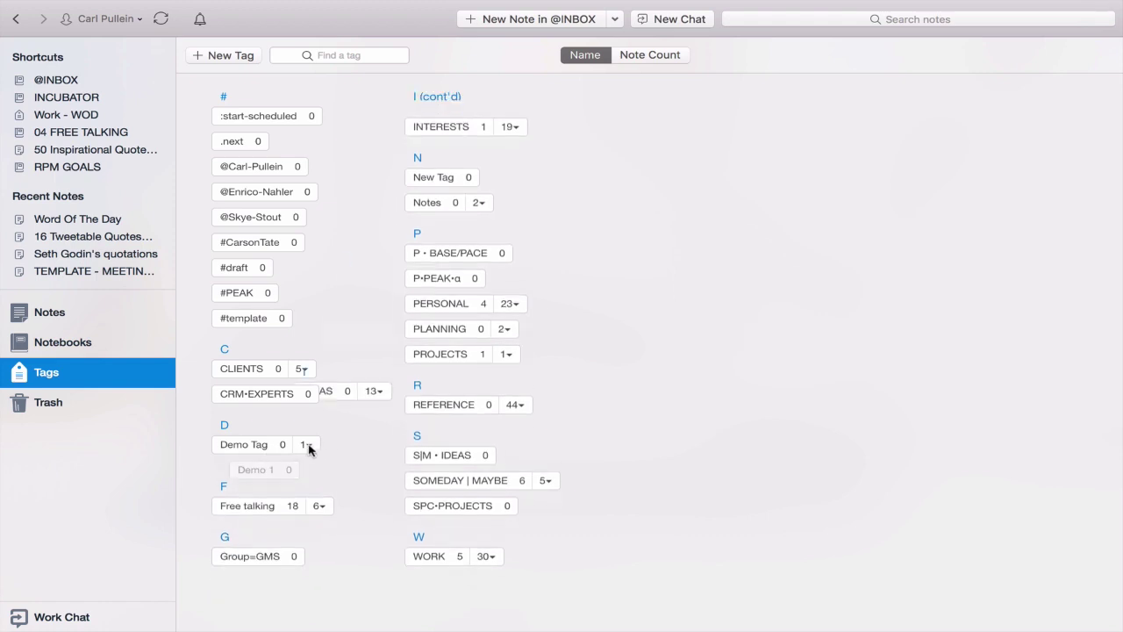
Create a new top-level tag named RECIPES.
left_click(233, 55)
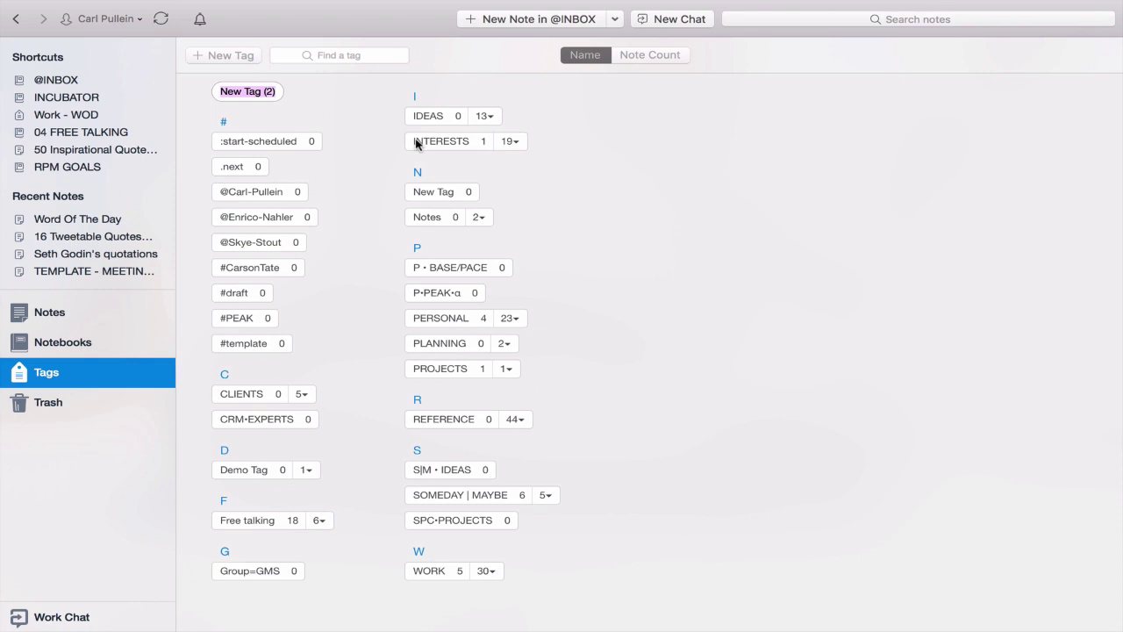
type("Receipes")
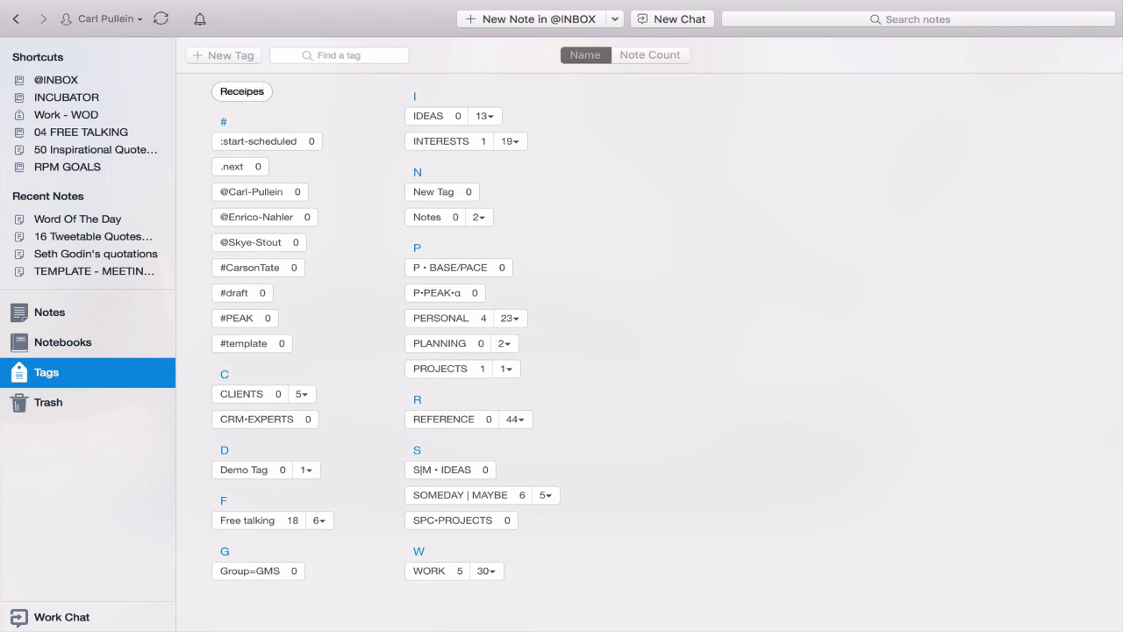
key("BackSpace")
key("BackSpace")
key("BackSpace")
key("BackSpace")
key("BackSpace")
key("BackSpace")
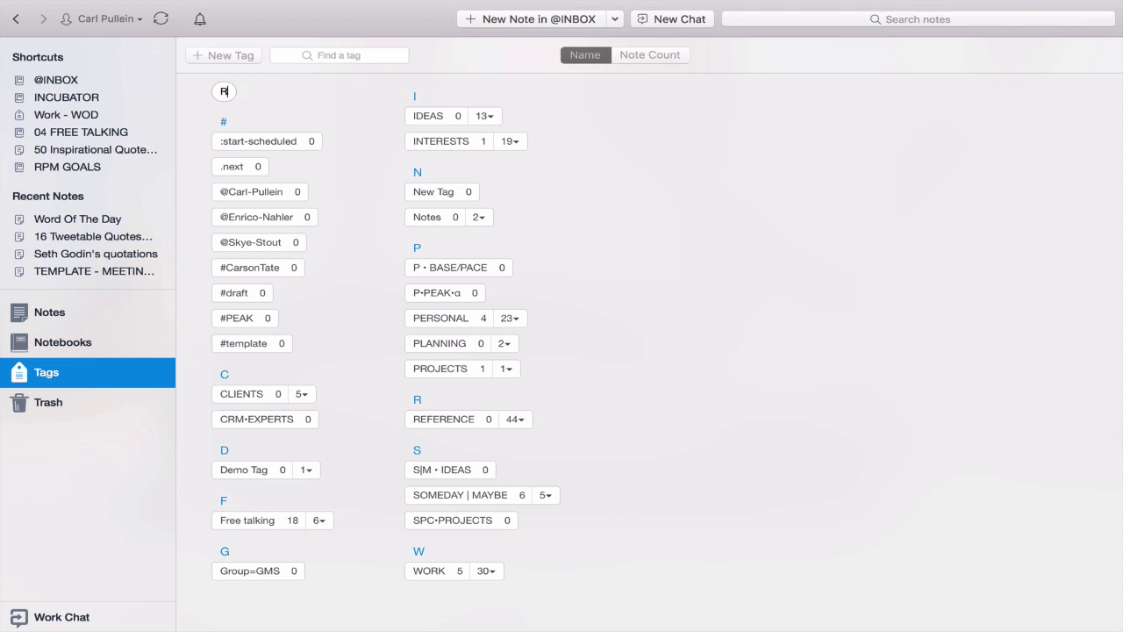
type("RECEIP")
key("BackSpace")
key("BackSpace")
key("BackSpace")
type("IPES")
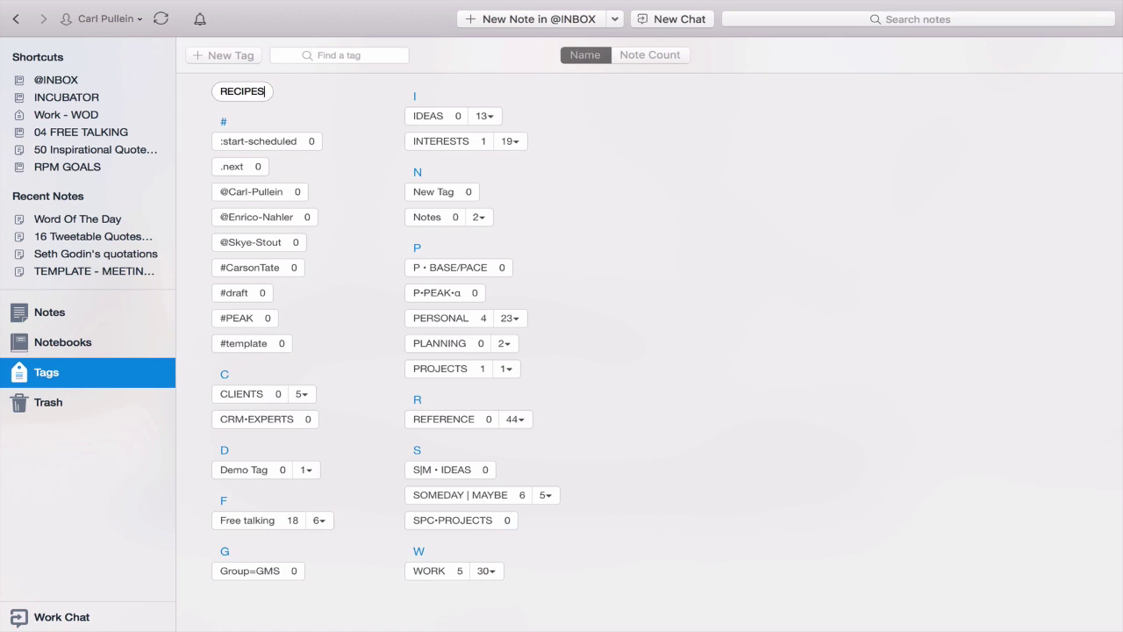
key("Return")
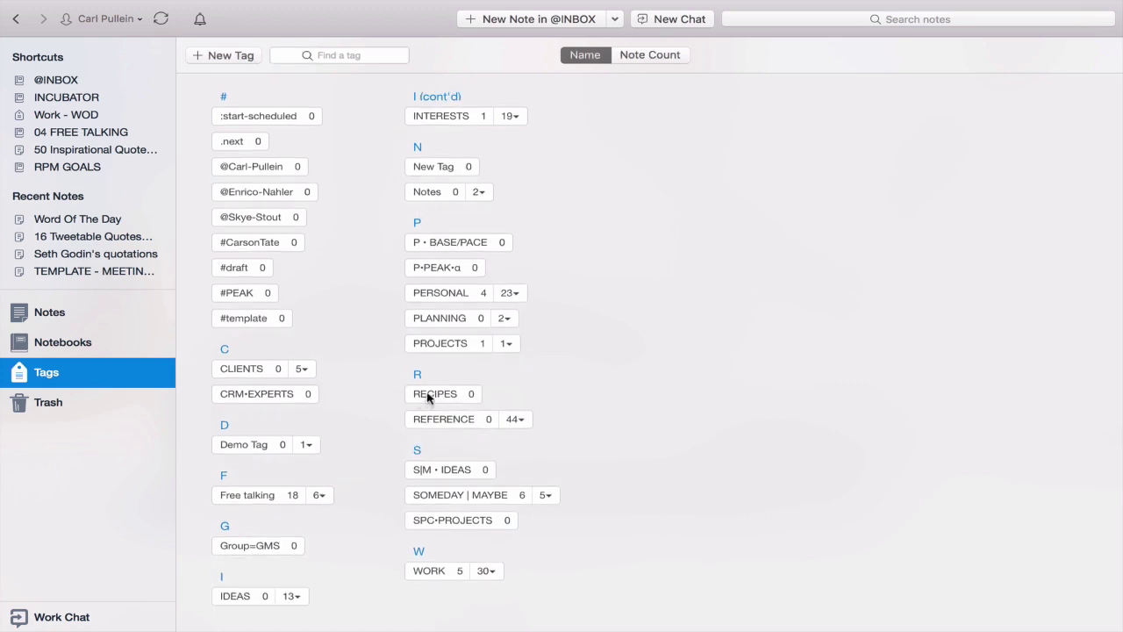
Create another new tag named "Recipes - Chicken".
left_click(222, 54)
type("Rec")
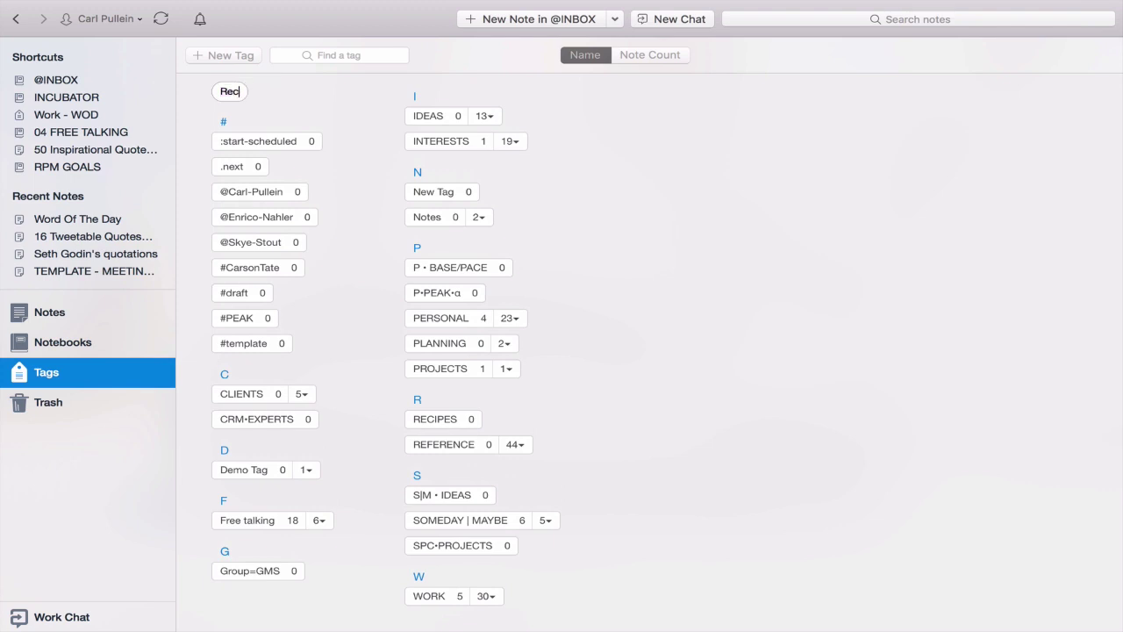
type("eip")
key("BackSpace")
key("BackSpace")
key("BackSpace")
type("Chicken")
key("Return")
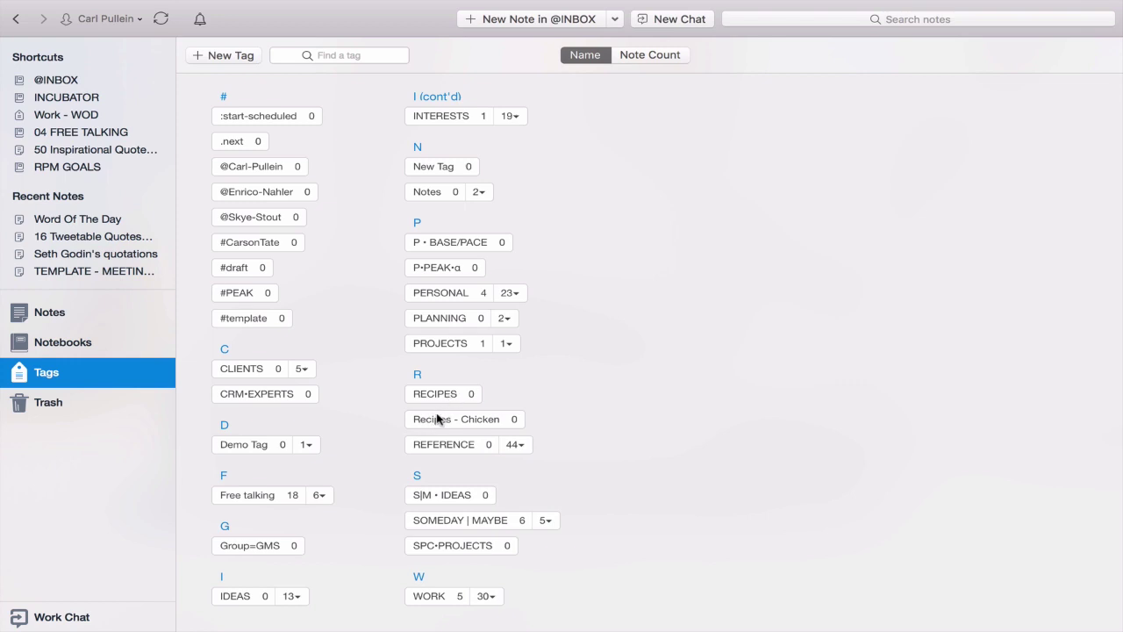
Nest the "Recipes - Chicken" tag under RECIPES and expand the parent tag to show it.
mouse_move(9, 3)
left_click_drag(445, 423, 446, 396)
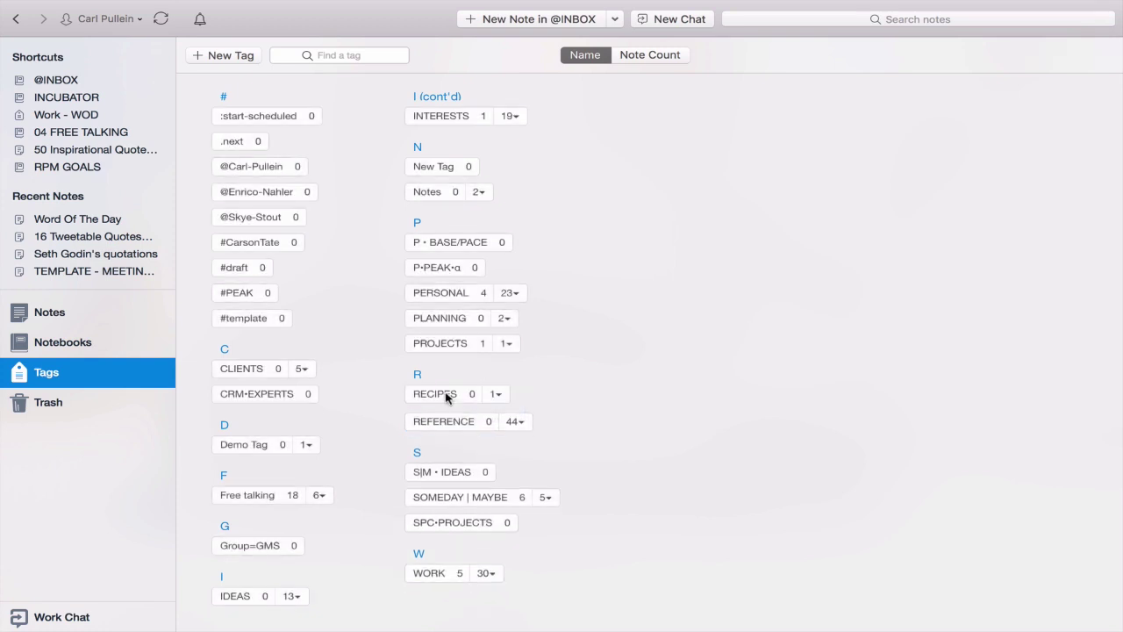
left_click(501, 396)
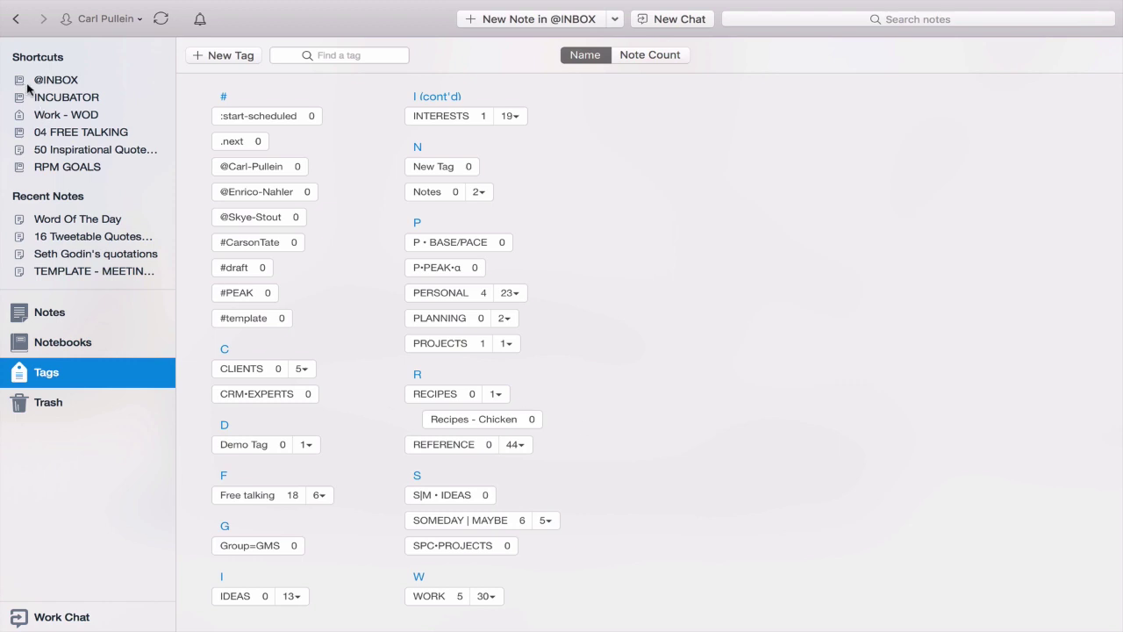
left_click(56, 84)
left_click(334, 83)
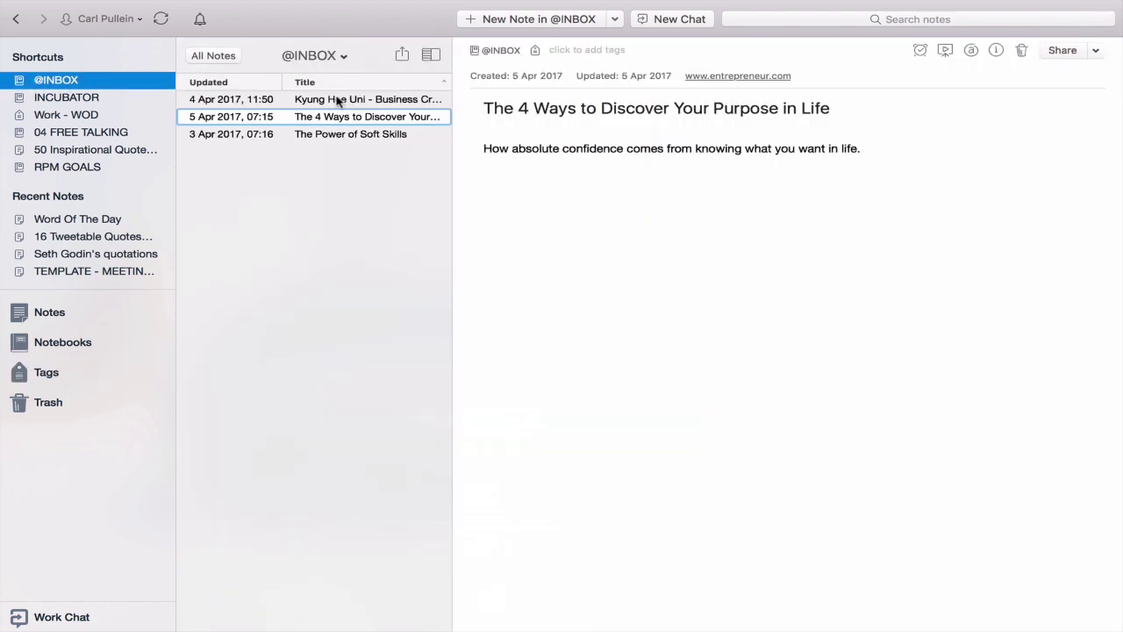
left_click(339, 101)
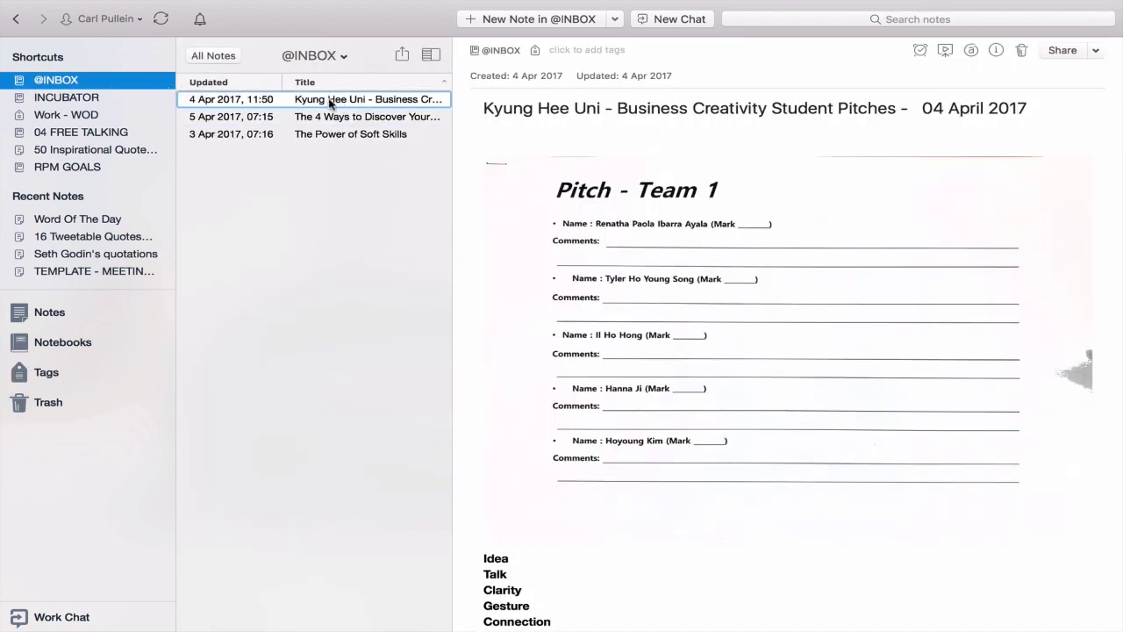
left_click(342, 115)
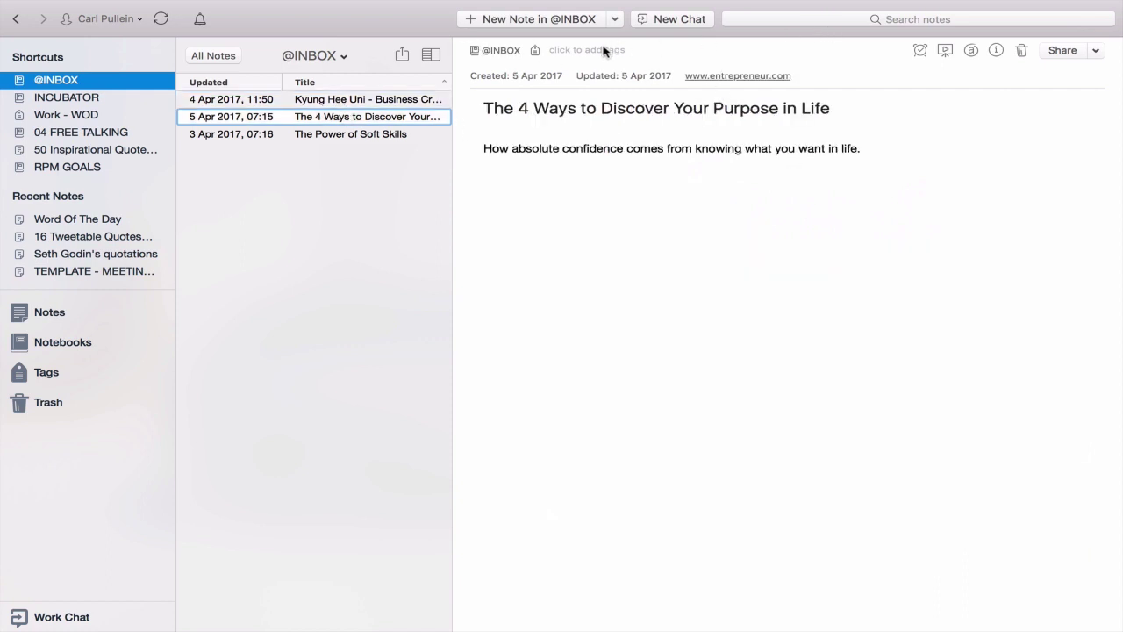
left_click(574, 53)
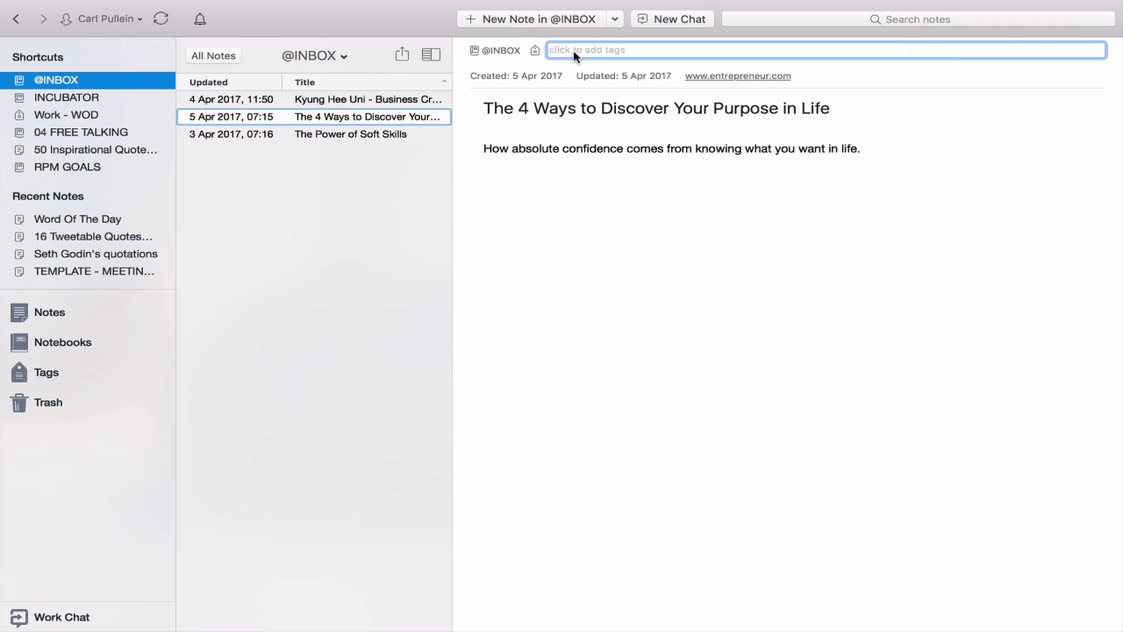
type("r")
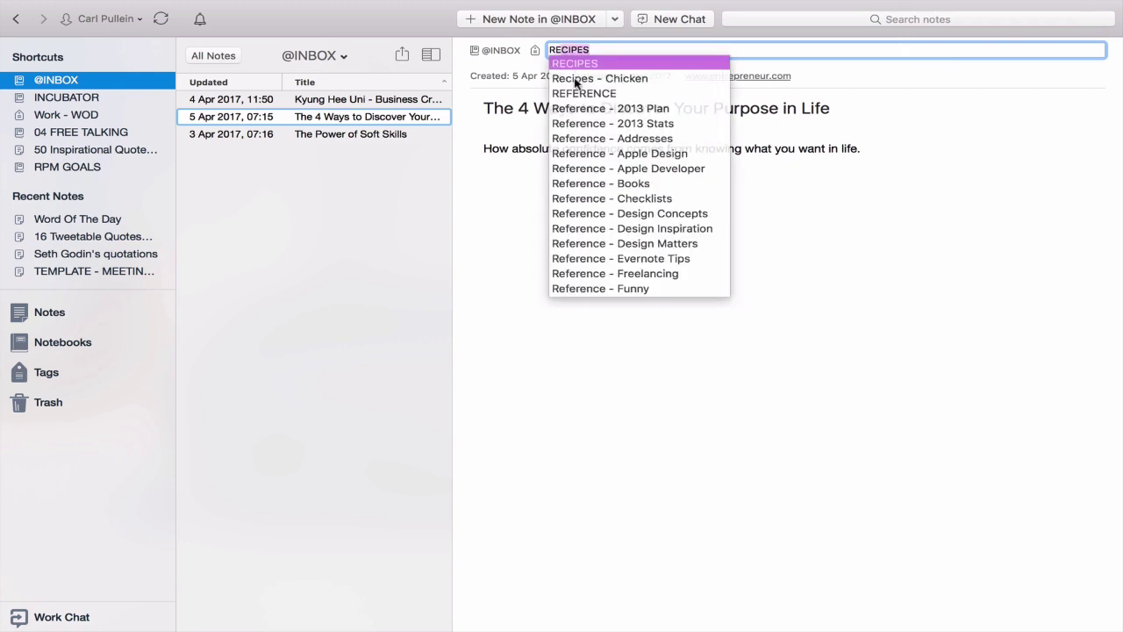
key("Return")
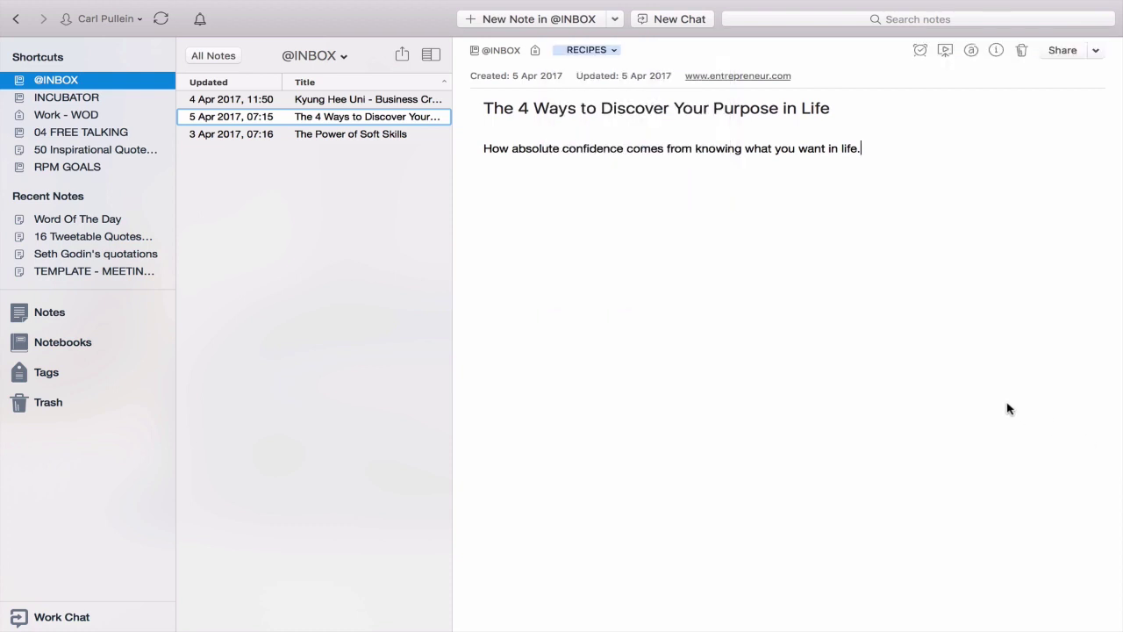
Remove the RECIPES tag from the note "The 4 Ways to Discover Your Purpose in Life".
left_click(629, 50)
key("BackSpace")
left_click(590, 195)
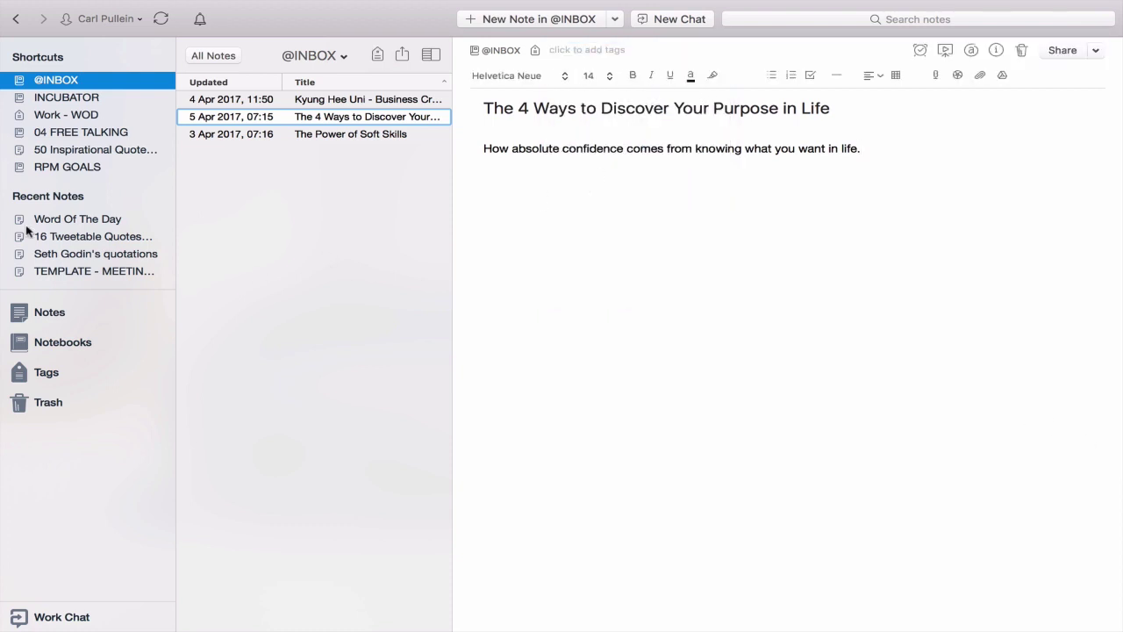
Return to the tag list and view it sorted by note count, then by name again.
left_click(50, 374)
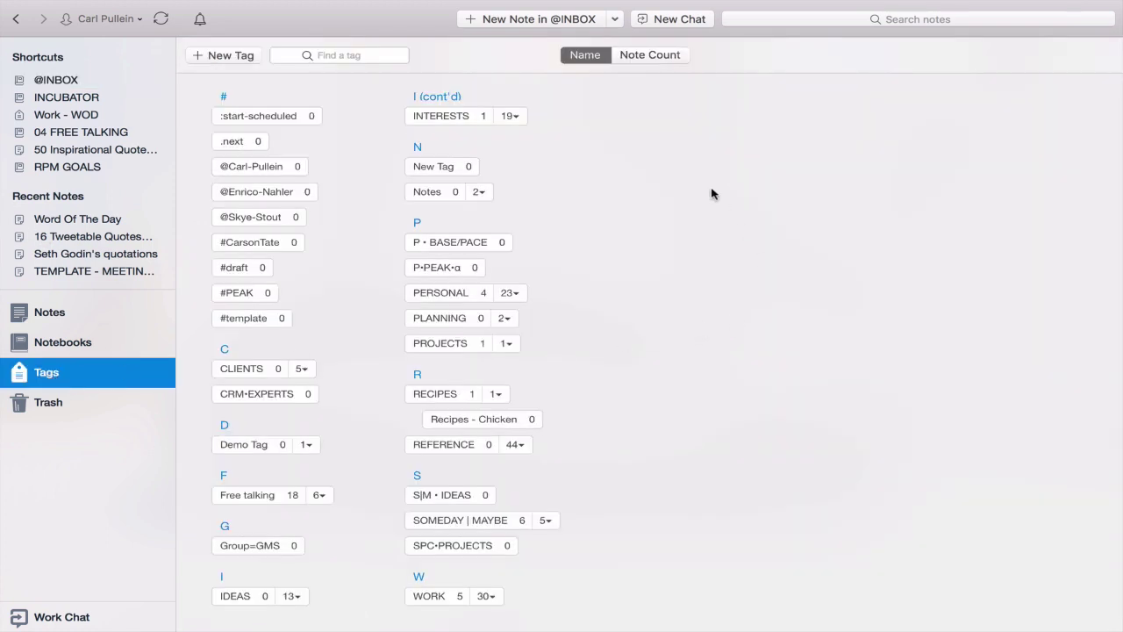
left_click(640, 56)
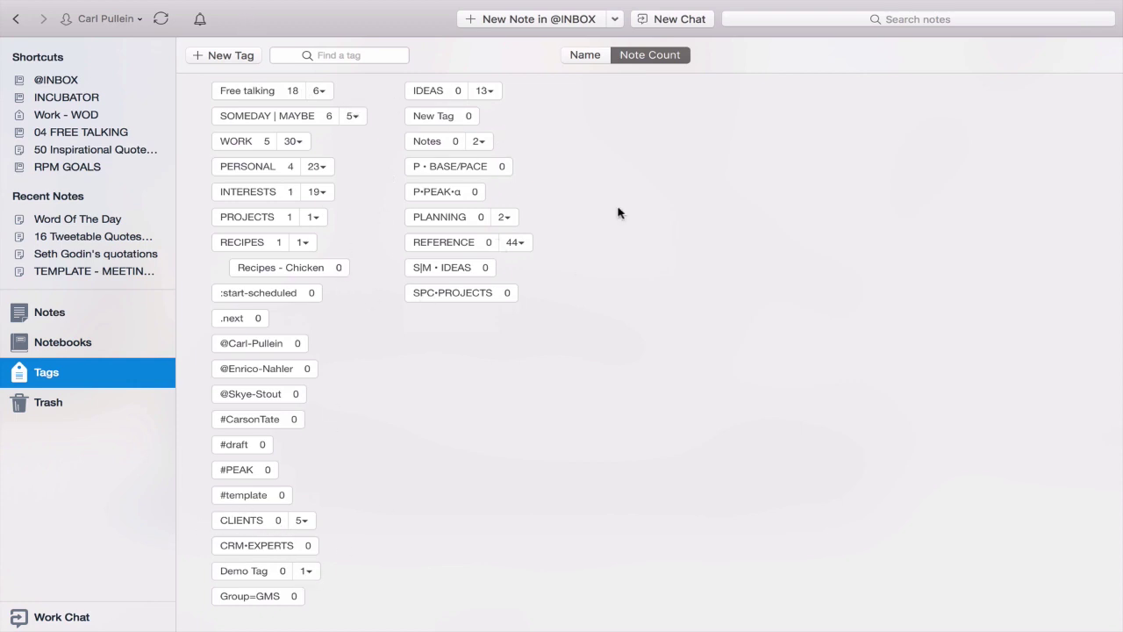
left_click(586, 55)
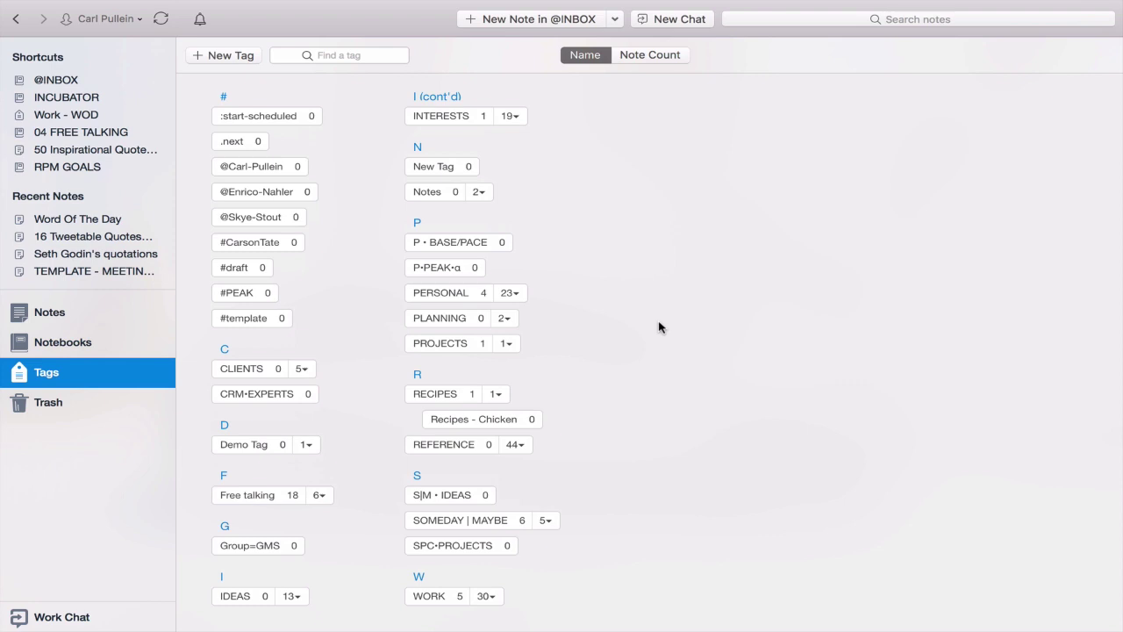
Delete the Demo 1 sub-tag from under Demo Tag.
left_click(306, 444)
left_click(266, 472)
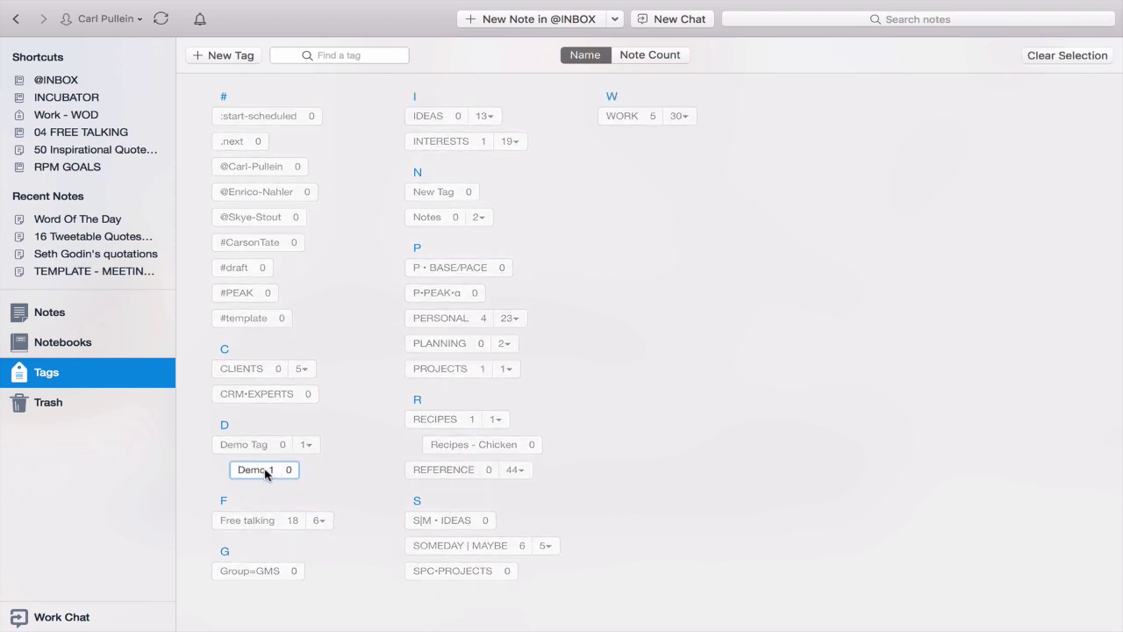
right_click(266, 472)
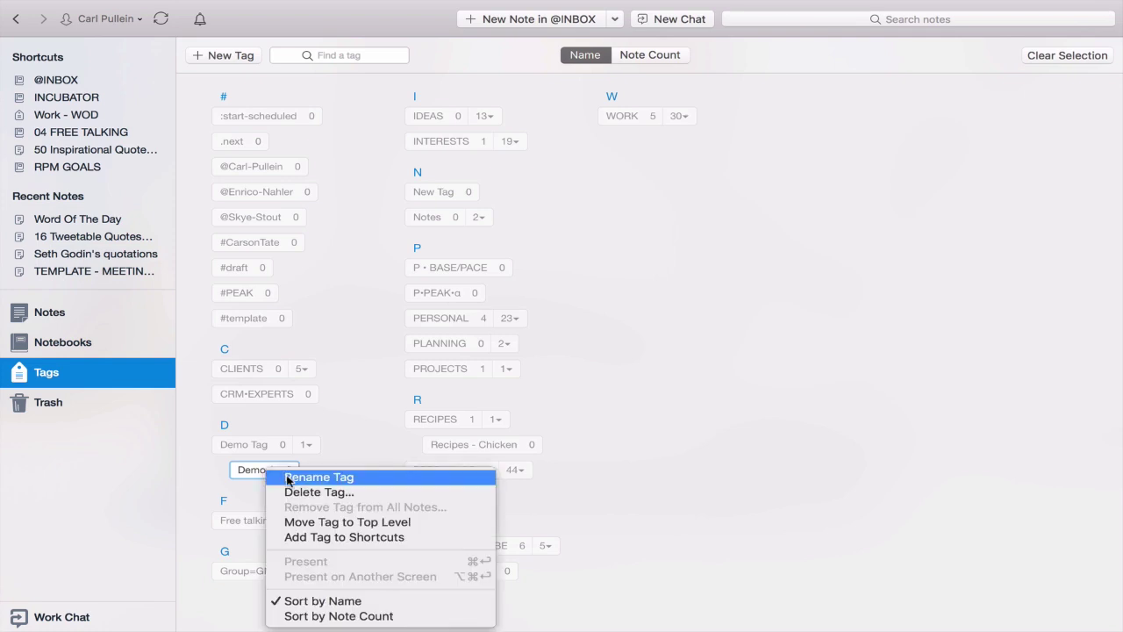
left_click(301, 492)
left_click(717, 117)
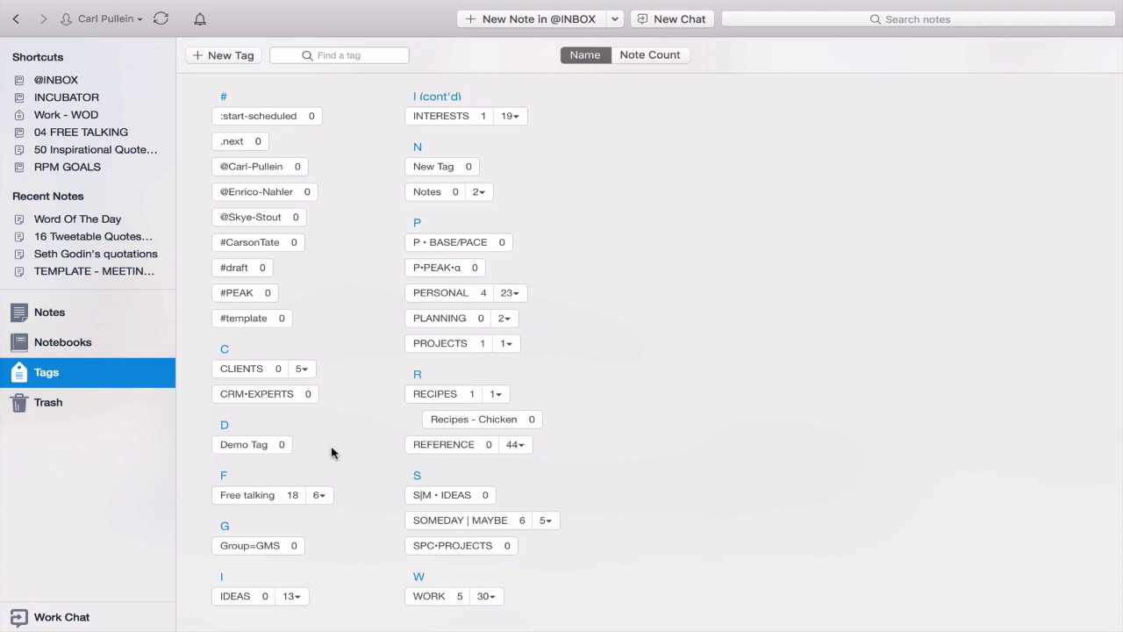
Delete the RECIPES tag together with all its sub-tags.
left_click(444, 394)
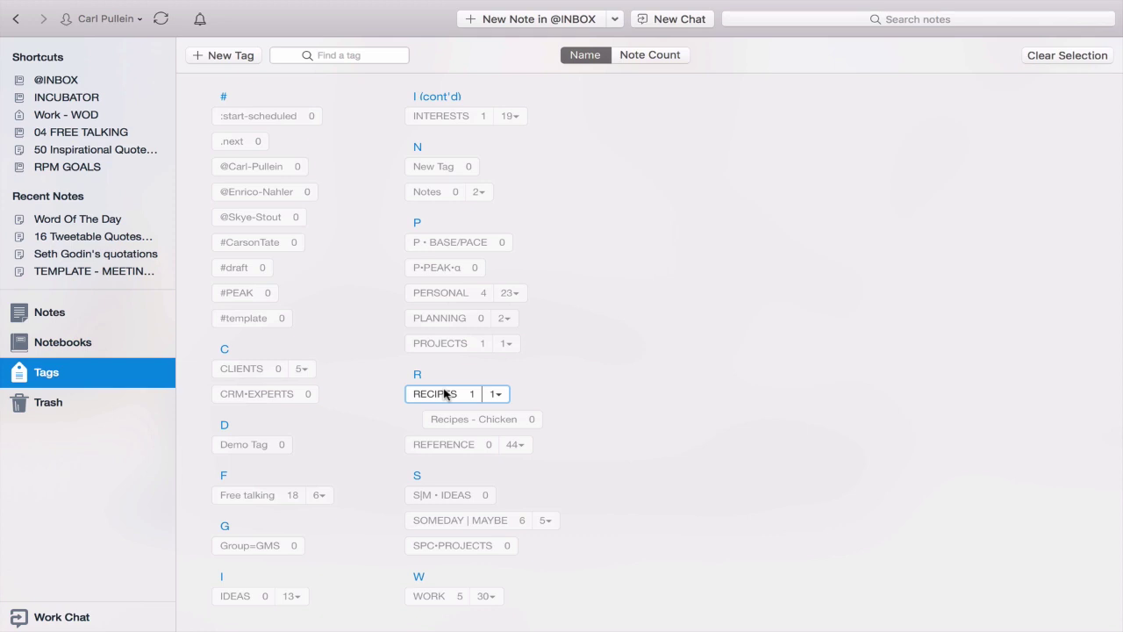
right_click(445, 394)
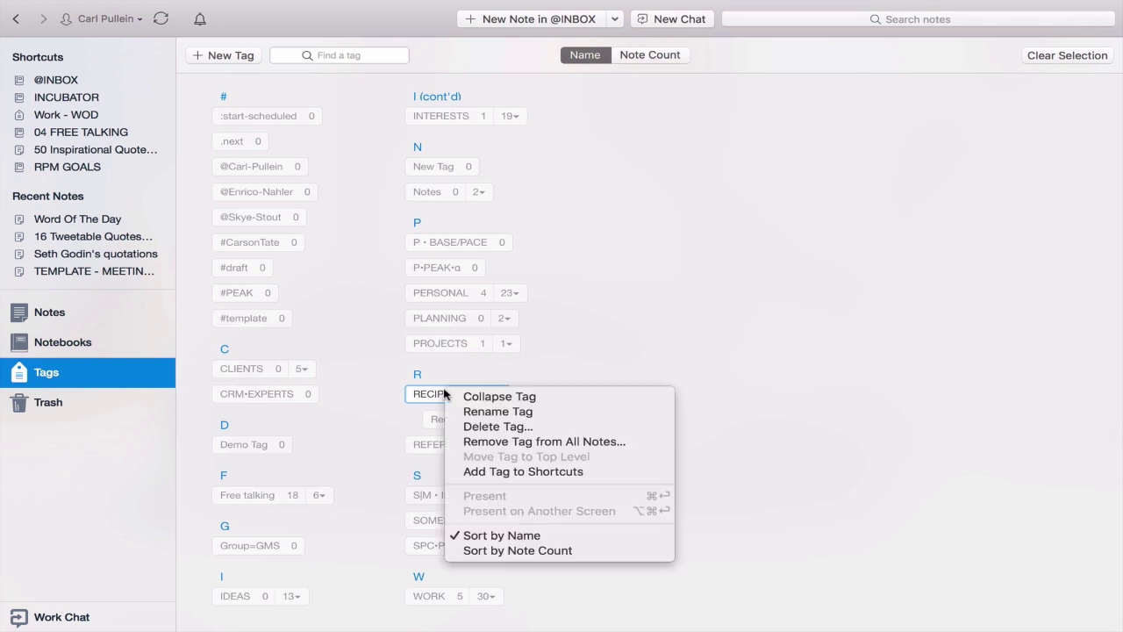
left_click(486, 426)
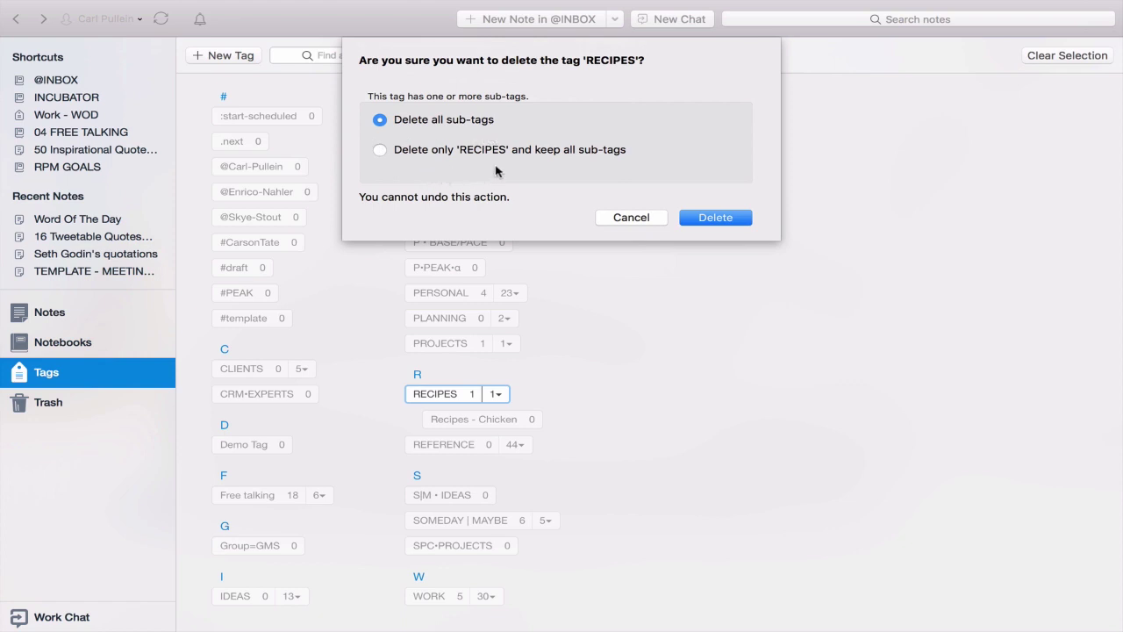
left_click(714, 219)
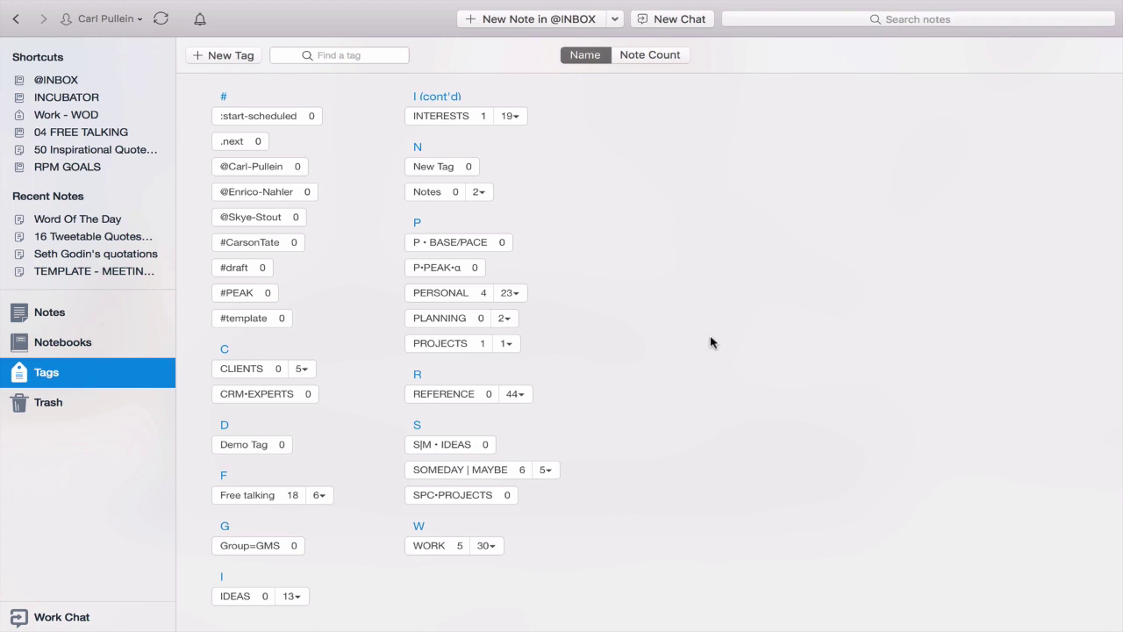
right_click(441, 396)
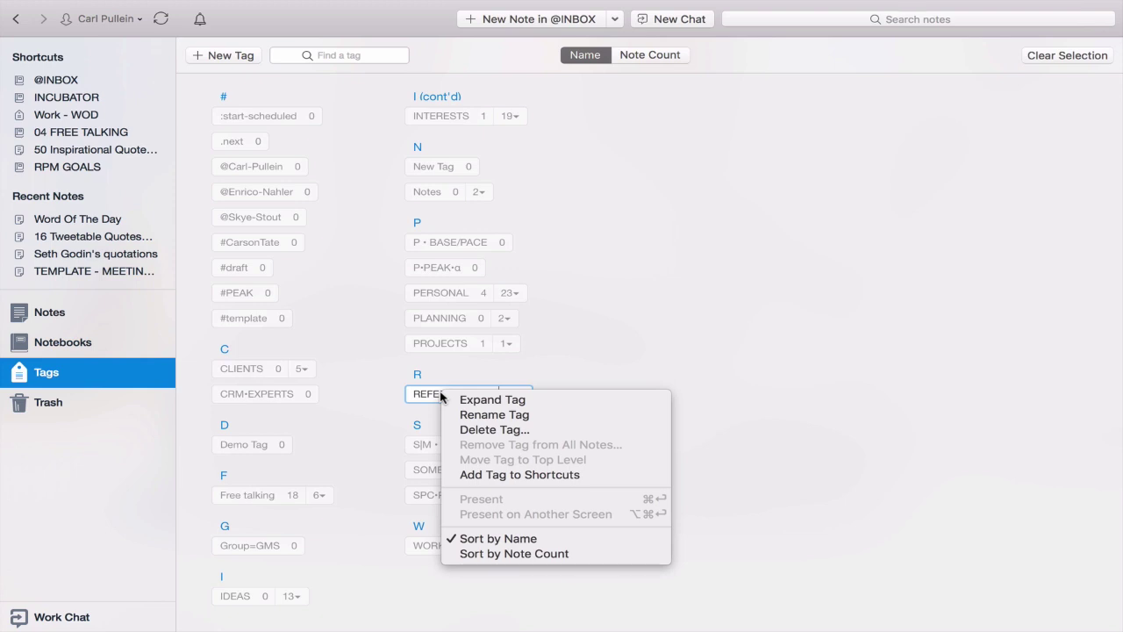
left_click(735, 331)
Search all notes for "Style" to view matching notes and tags, and clear the search.
left_click(917, 22)
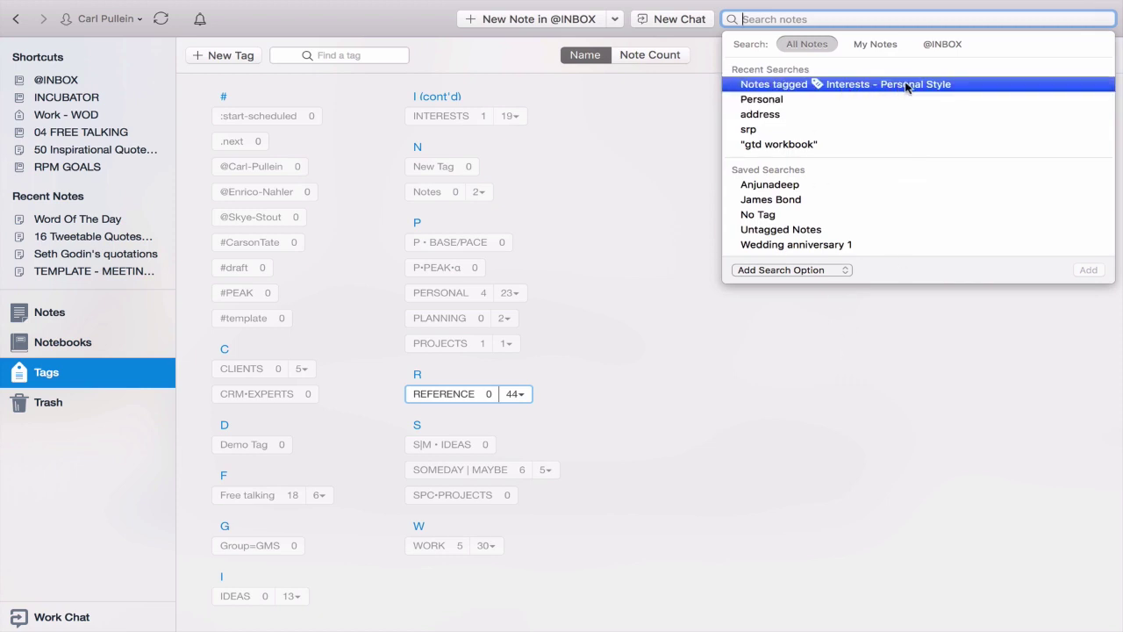
left_click(849, 420)
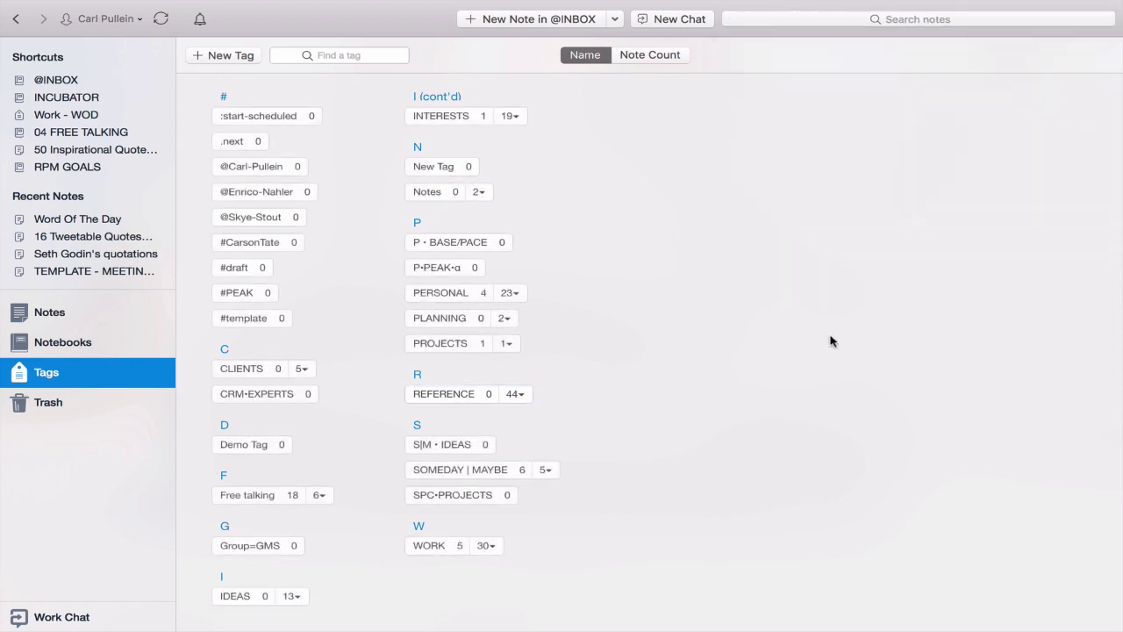
left_click(818, 18)
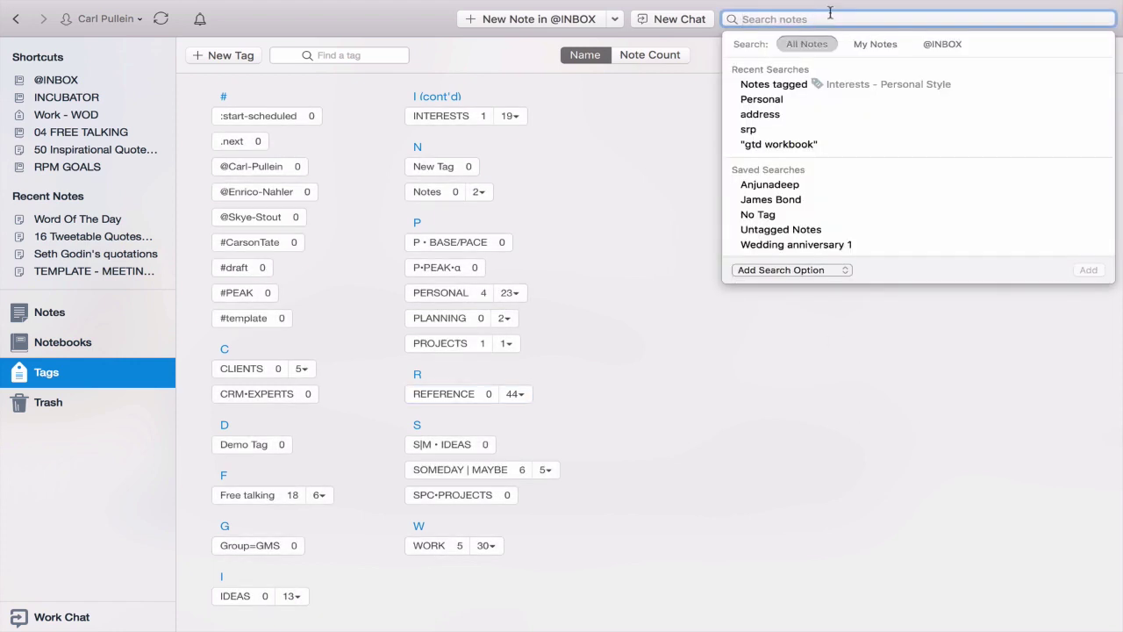
type("Style")
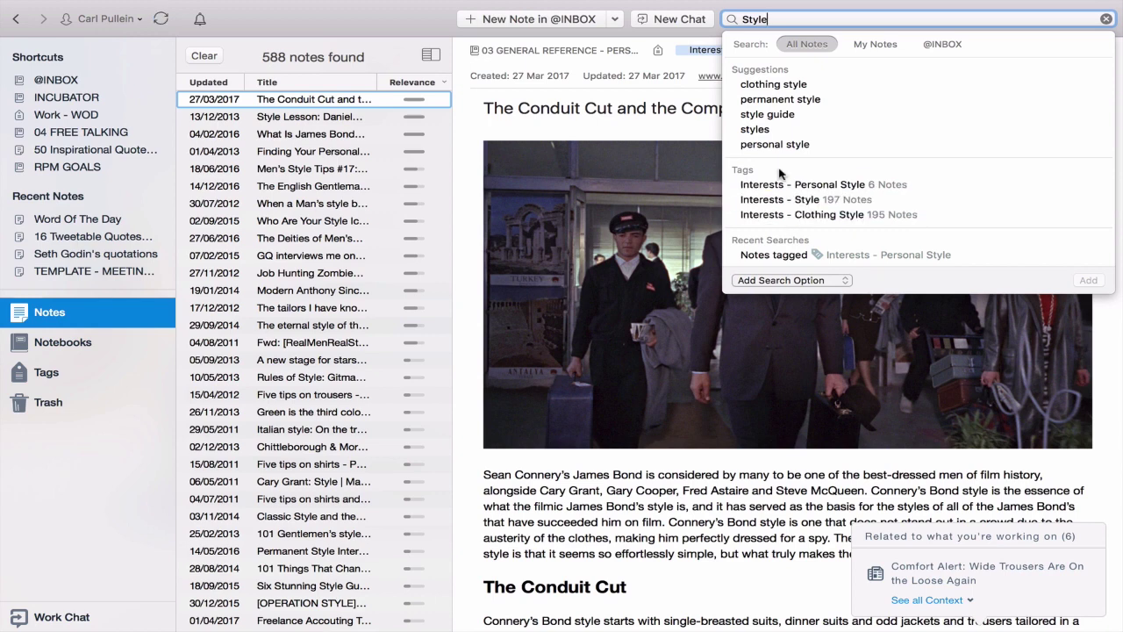
left_click(1106, 19)
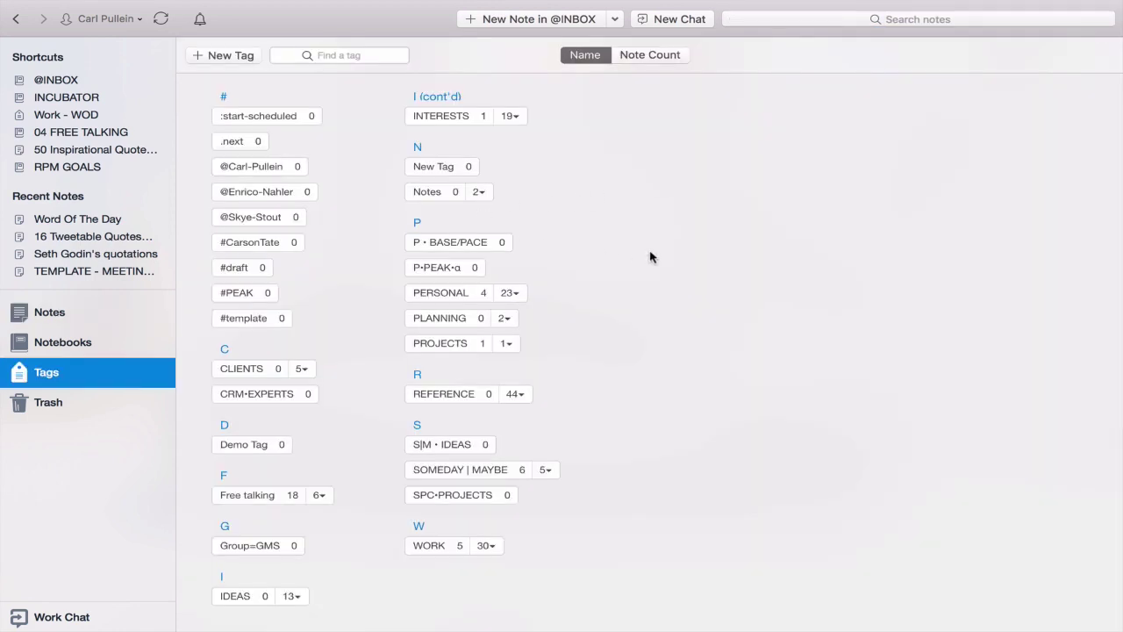